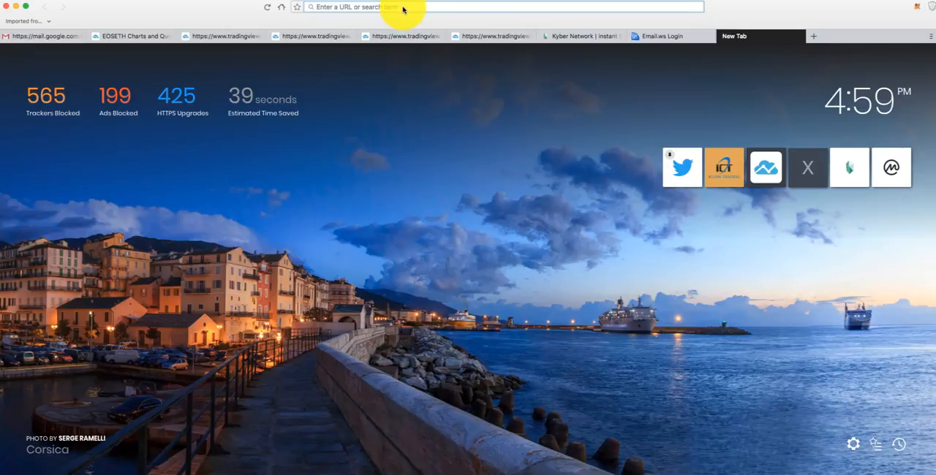
- Open myetherwallet.com and go through all the introductory safety slides until they are finished
{"action": "type", "text": "myether"}
{"action": "key", "text": "Return"}
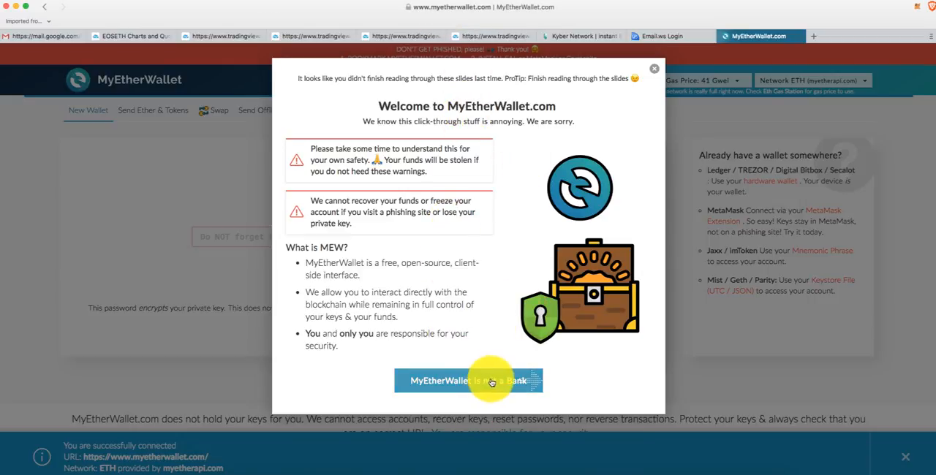
{"action": "left_click", "coordinate": [492, 382]}
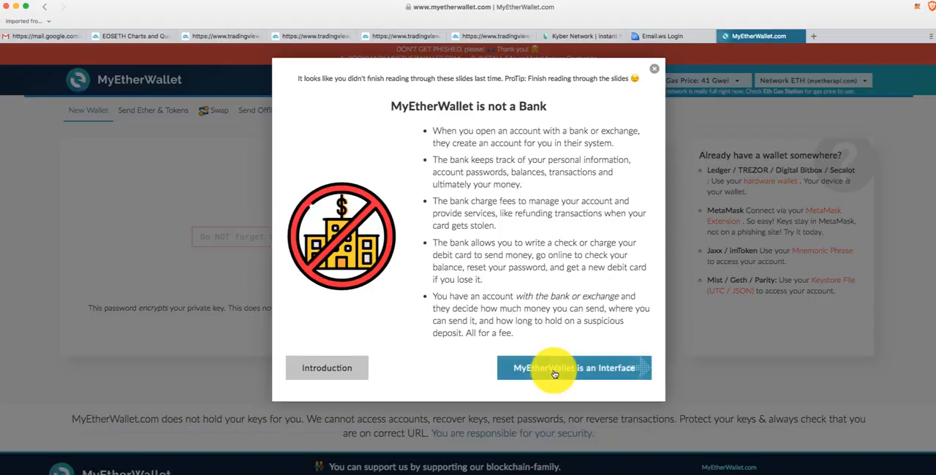
{"action": "left_click", "coordinate": [554, 374]}
{"action": "left_click", "coordinate": [568, 410]}
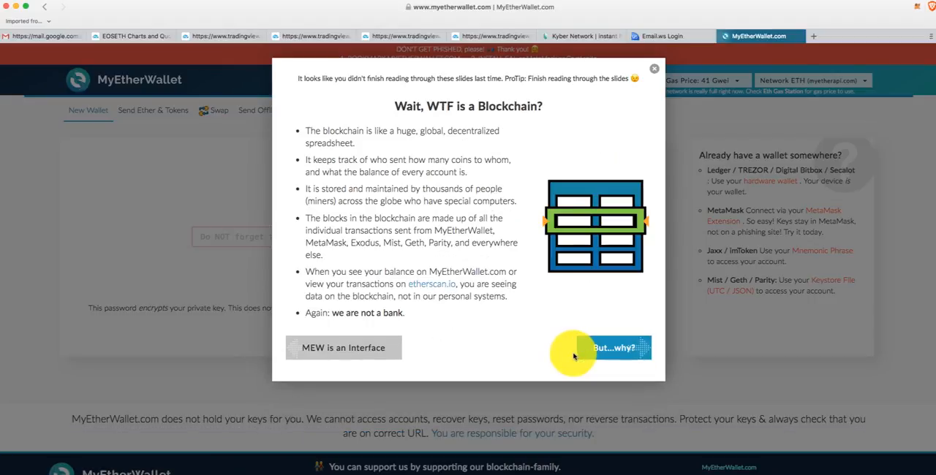
{"action": "left_click", "coordinate": [616, 349]}
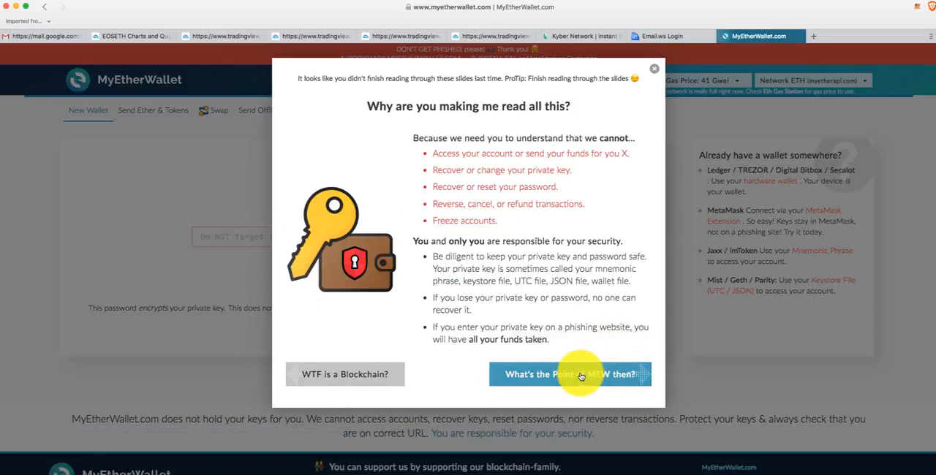
{"action": "left_click", "coordinate": [579, 376]}
{"action": "left_click", "coordinate": [607, 402]}
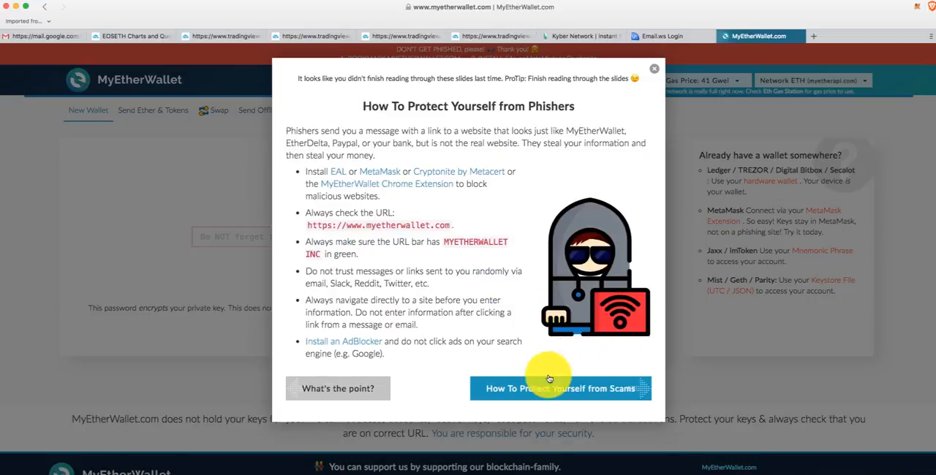
{"action": "left_click", "coordinate": [549, 380]}
{"action": "left_click", "coordinate": [554, 315]}
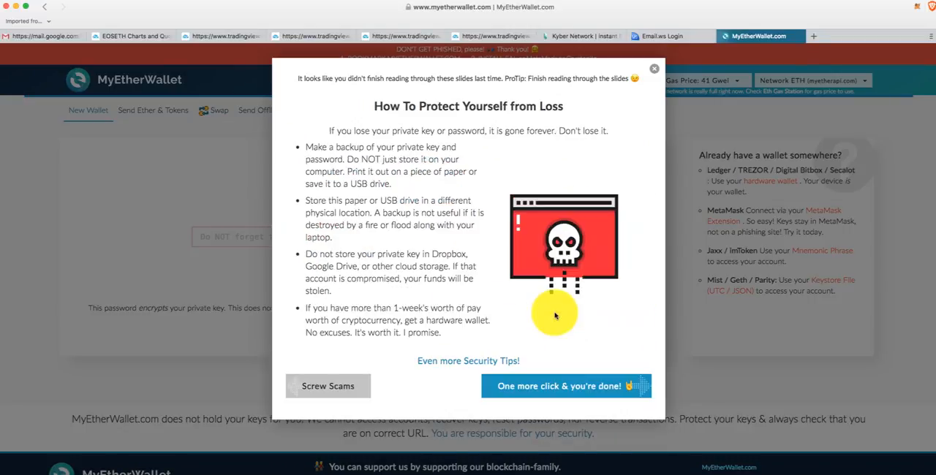
{"action": "left_click", "coordinate": [560, 390]}
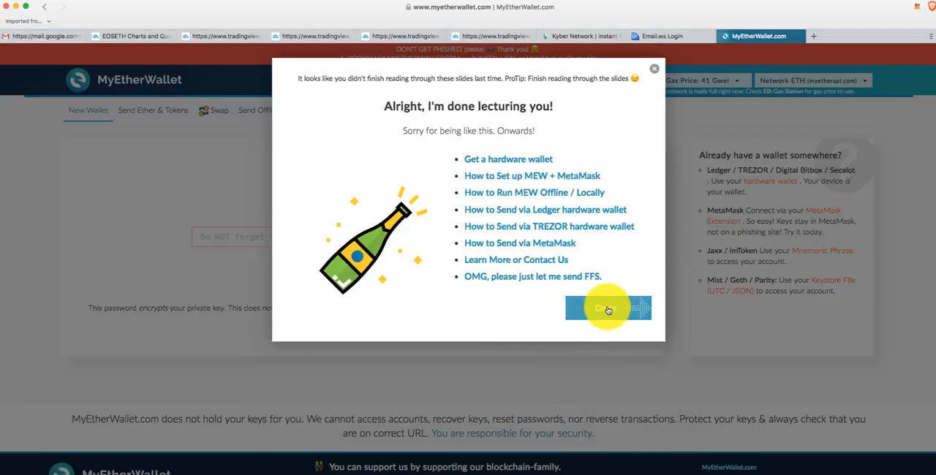
{"action": "left_click", "coordinate": [607, 310]}
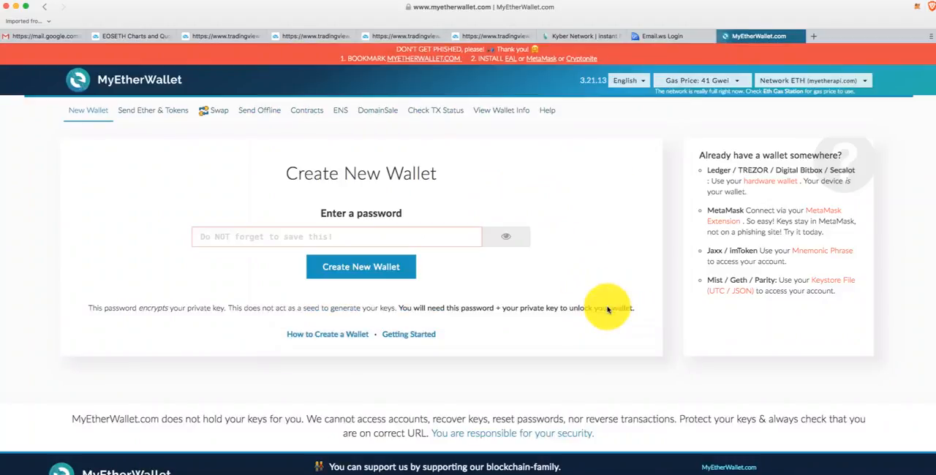
- Enter a wallet password of at least 9 characters and create the new wallet
{"action": "left_click", "coordinate": [338, 234]}
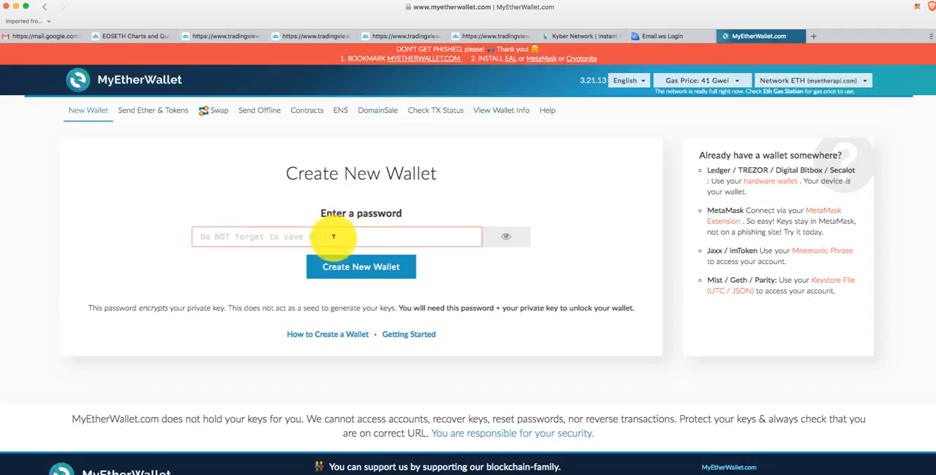
{"action": "type", "text": "aa"}
{"action": "left_click", "coordinate": [366, 269]}
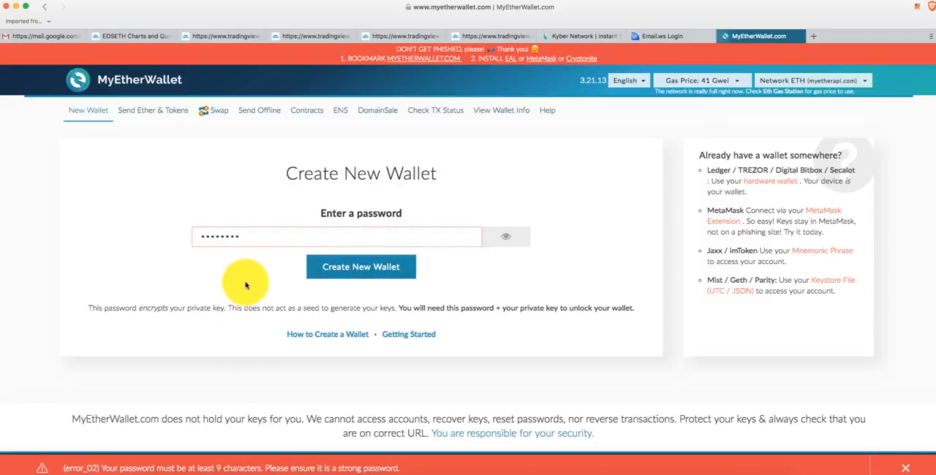
{"action": "left_click", "coordinate": [243, 235]}
{"action": "type", "text": "aa"}
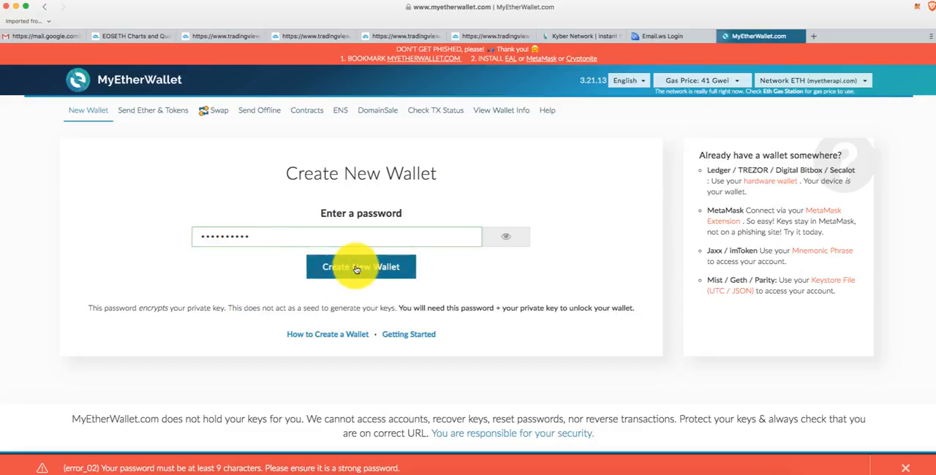
{"action": "left_click", "coordinate": [356, 269]}
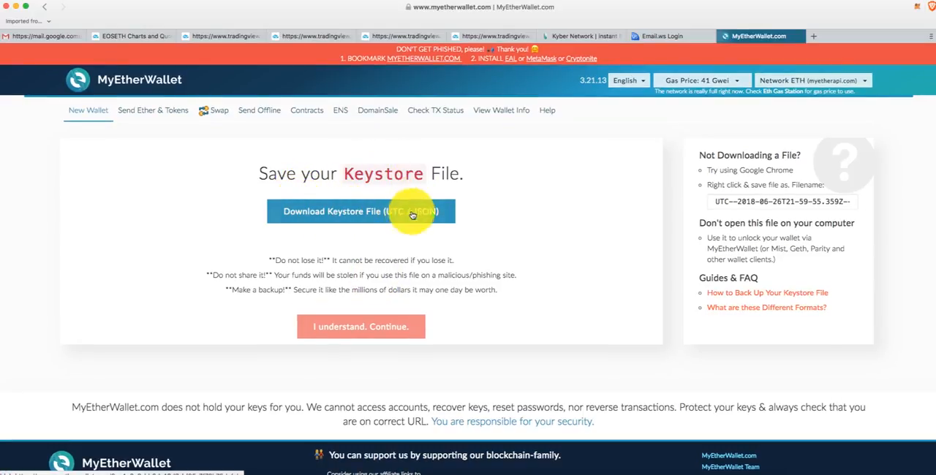
- Download the Keystore File (UTC / JSON) to the Downloads folder and acknowledge the backup warning to continue
{"action": "left_click", "coordinate": [367, 212]}
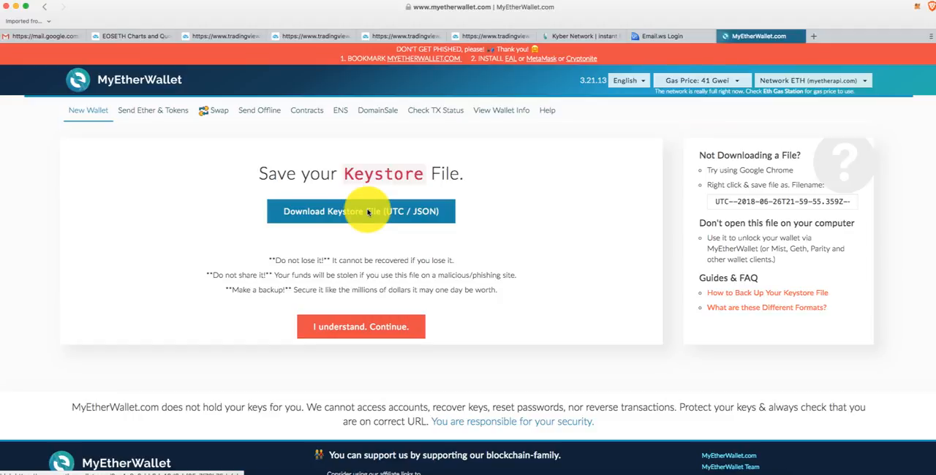
{"action": "left_click", "coordinate": [368, 212]}
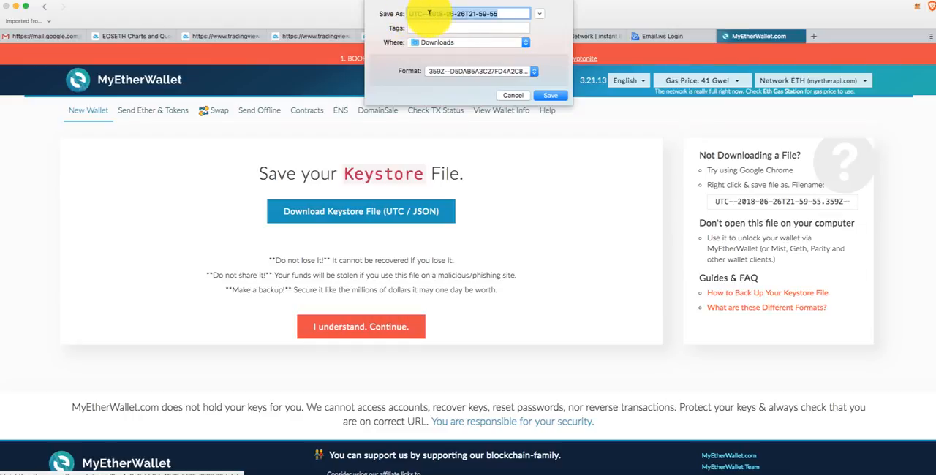
{"action": "left_click", "coordinate": [550, 95]}
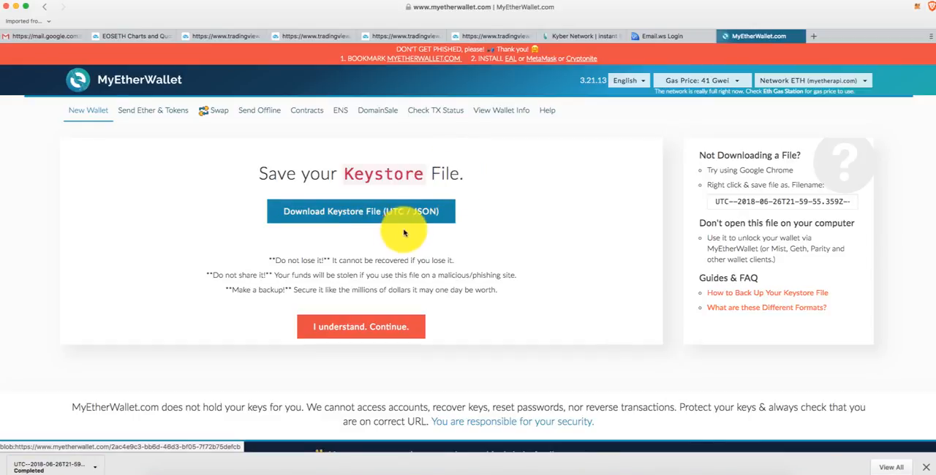
{"action": "left_click", "coordinate": [355, 326]}
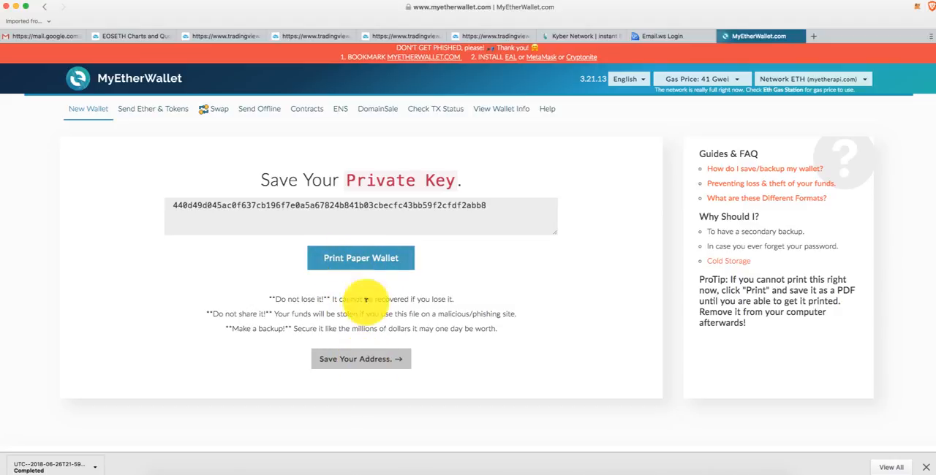
- Continue past the private key to the wallet unlock form and load the downloaded UTC file using Keystore / JSON File access
{"action": "left_click", "coordinate": [373, 357]}
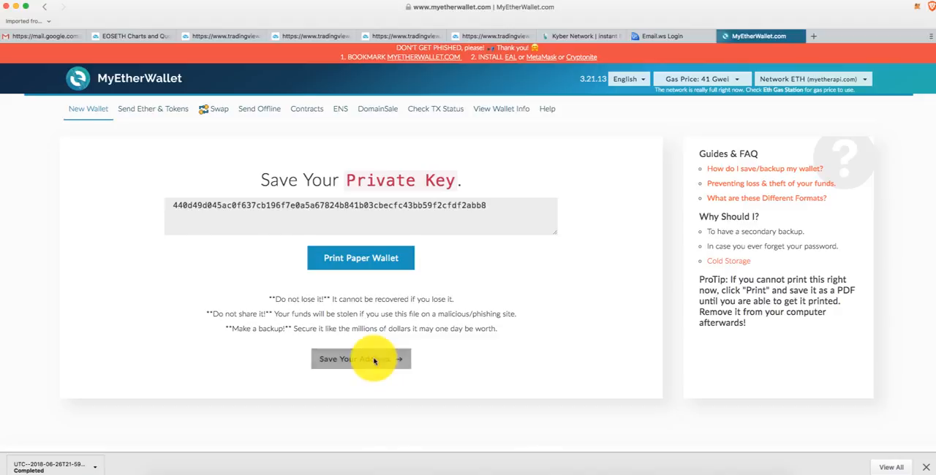
{"action": "scroll", "coordinate": [83, 298], "scroll_direction": "down", "scroll_amount": 1}
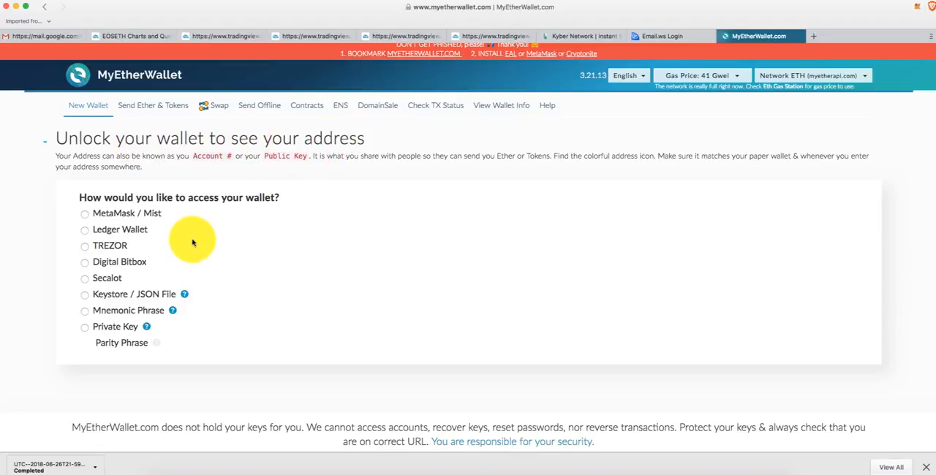
{"action": "left_click", "coordinate": [84, 296]}
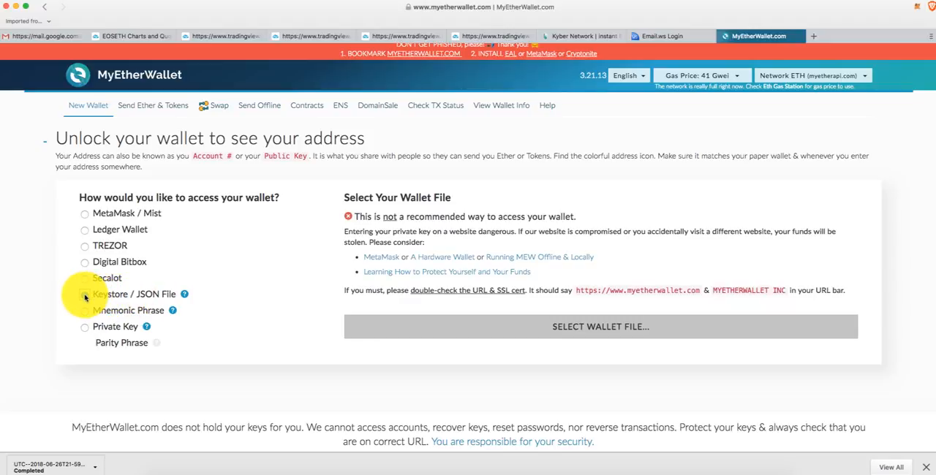
{"action": "left_click", "coordinate": [590, 329]}
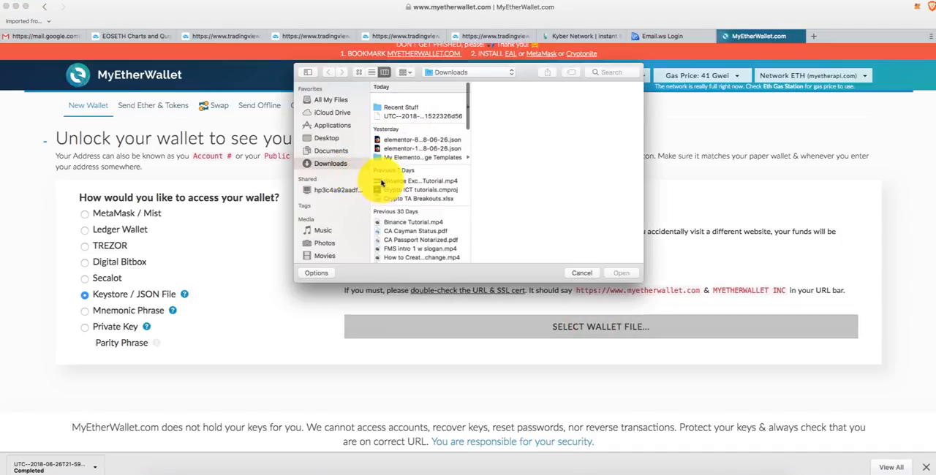
{"action": "left_click", "coordinate": [412, 107]}
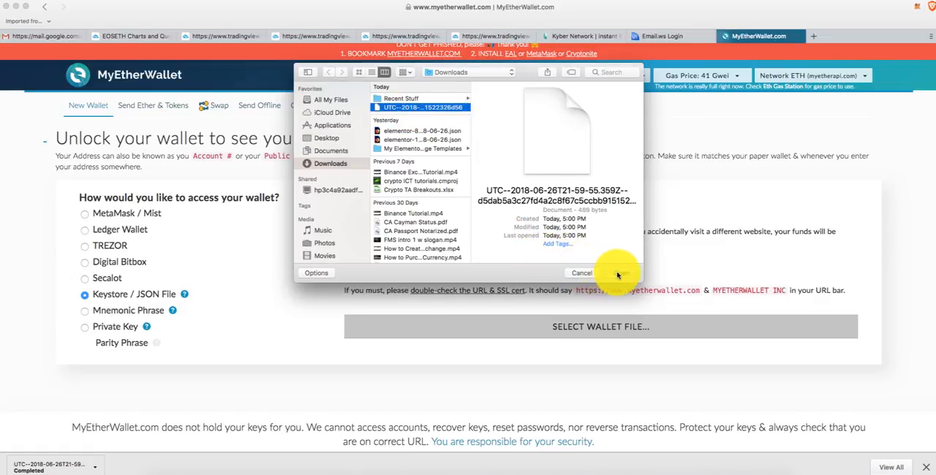
{"action": "left_click", "coordinate": [618, 273]}
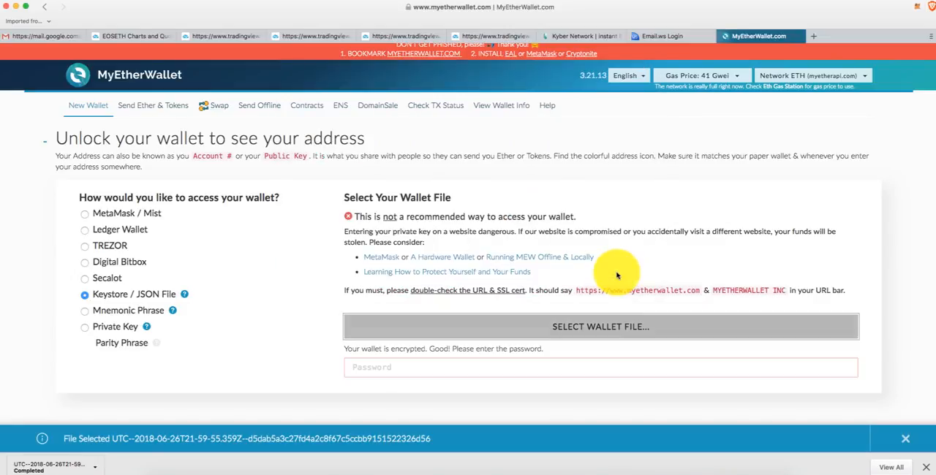
- Enter the wallet password for the keystore file and unlock the wallet
{"action": "left_click", "coordinate": [431, 365]}
{"action": "type", "text": "•••"}
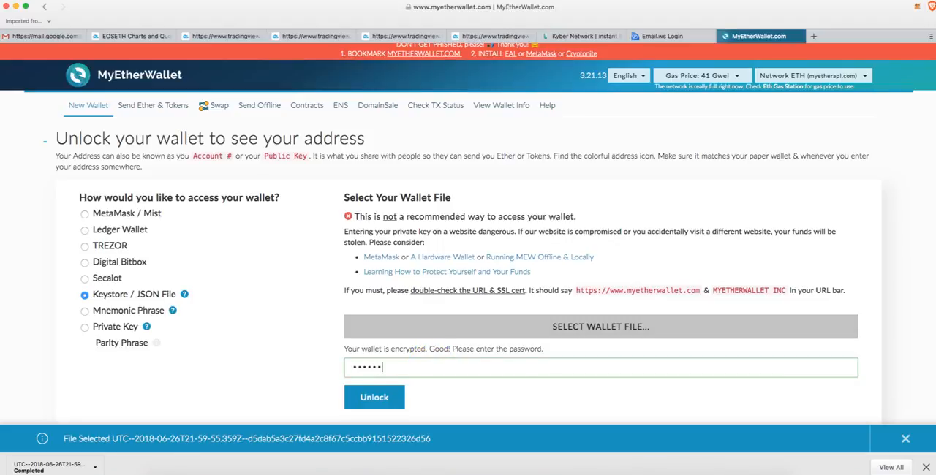
{"action": "left_click", "coordinate": [377, 398]}
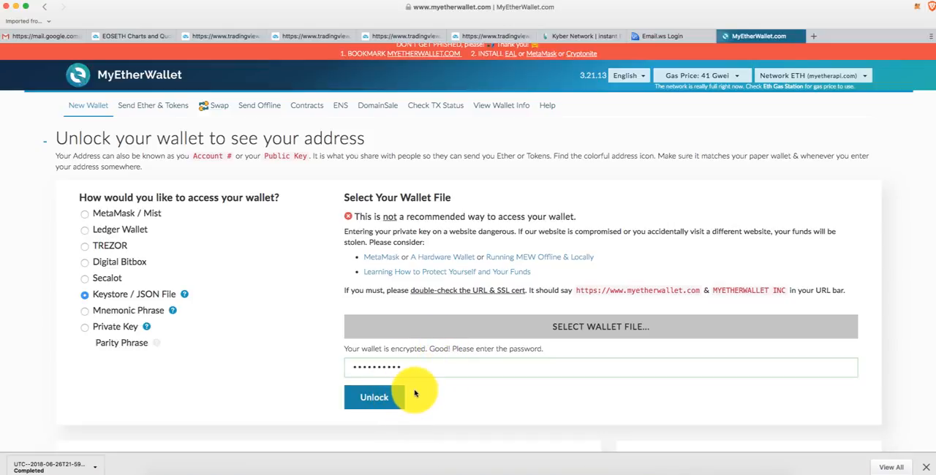
{"action": "left_click", "coordinate": [369, 399]}
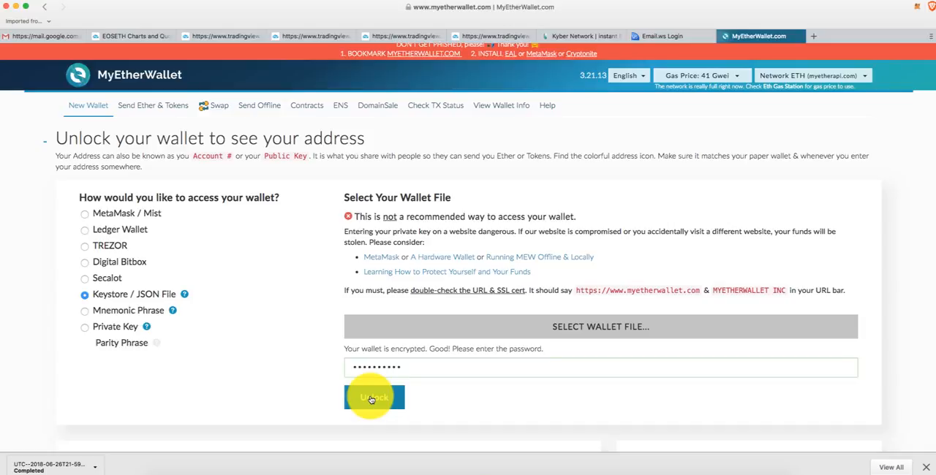
- Examine the unlocked wallet's details and highlight the full wallet address under Your Address
{"action": "scroll", "coordinate": [431, 365], "scroll_direction": "down", "scroll_amount": 2}
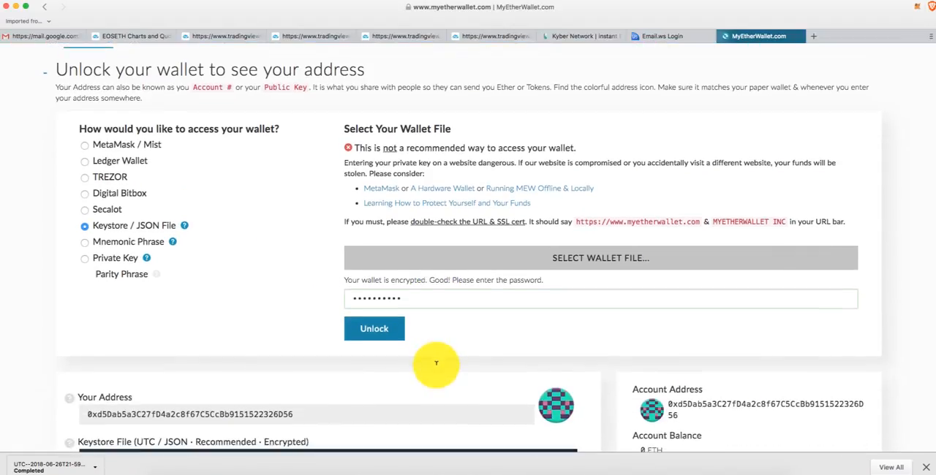
{"action": "scroll", "coordinate": [435, 363], "scroll_direction": "down", "scroll_amount": 2}
{"action": "scroll", "coordinate": [435, 363], "scroll_direction": "up", "scroll_amount": 4}
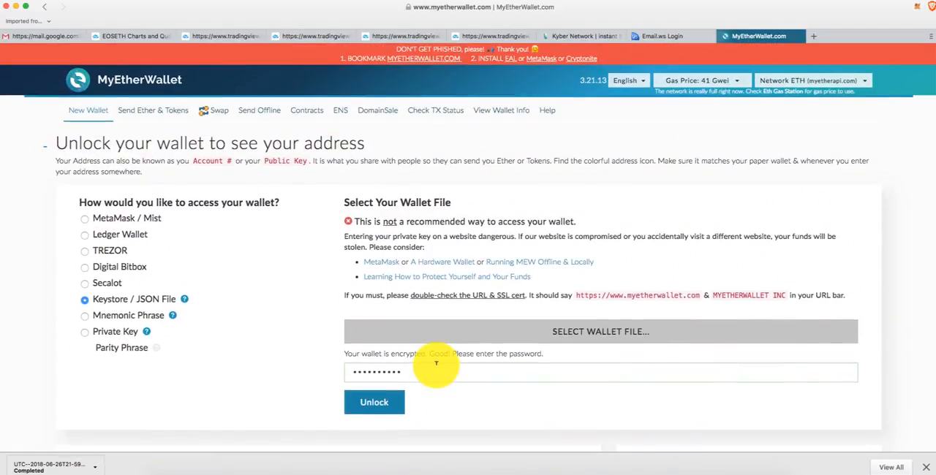
{"action": "scroll", "coordinate": [436, 363], "scroll_direction": "down", "scroll_amount": 7}
{"action": "scroll", "coordinate": [432, 368], "scroll_direction": "up", "scroll_amount": 1}
{"action": "scroll", "coordinate": [432, 368], "scroll_direction": "down", "scroll_amount": 2}
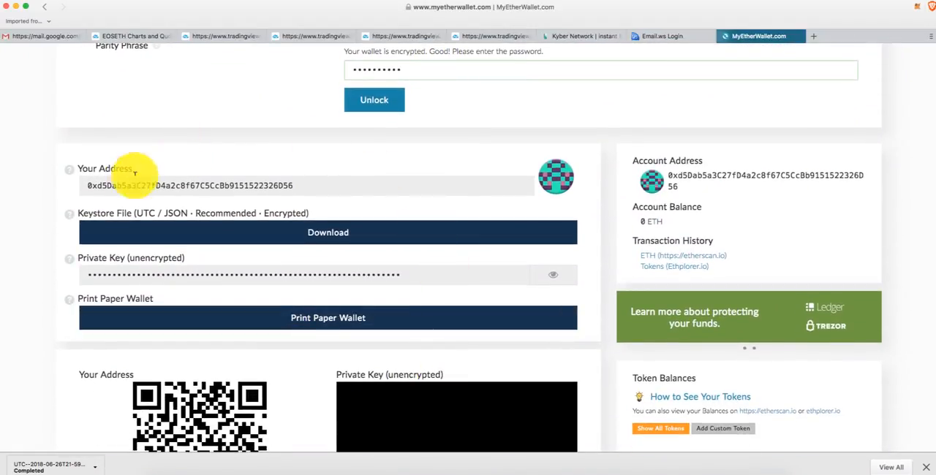
{"action": "left_click", "coordinate": [173, 181]}
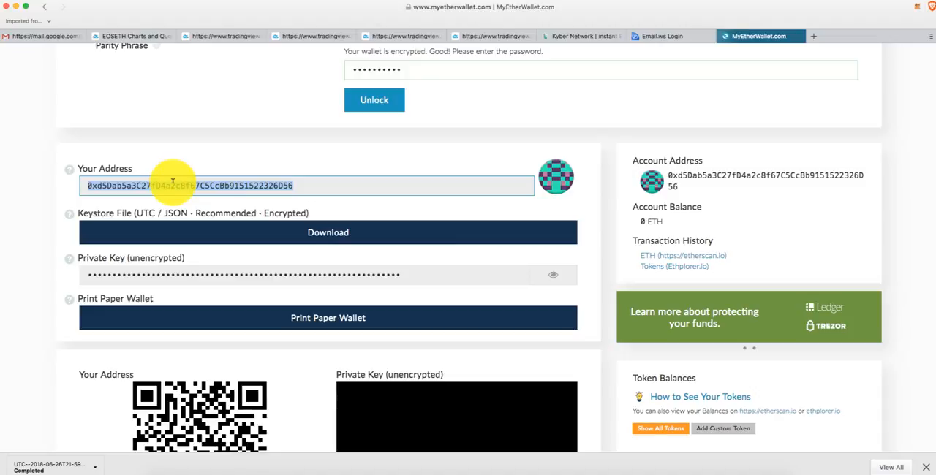
{"action": "double_click", "coordinate": [206, 183]}
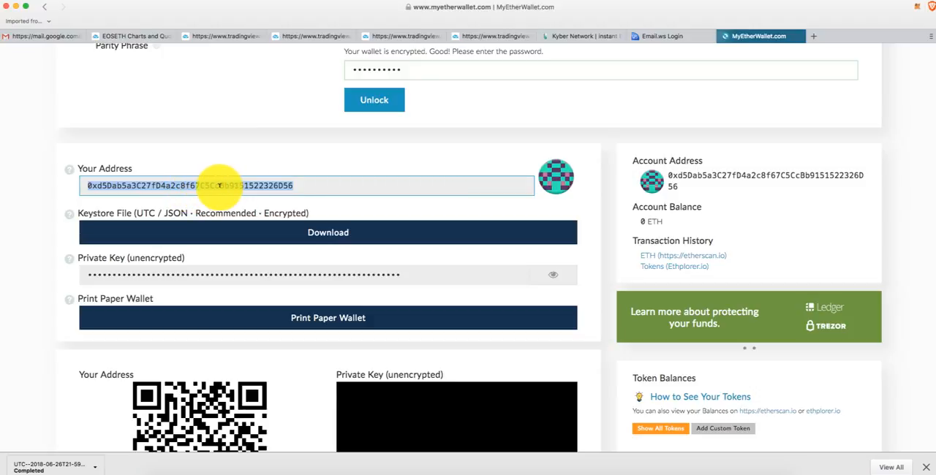
{"action": "double_click", "coordinate": [212, 186]}
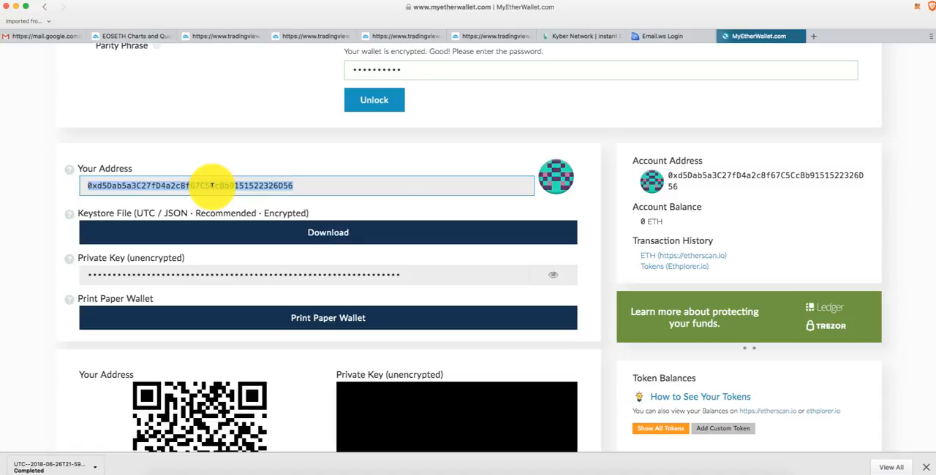
- Check the Account Address and Account Balance entries against the address under Your Address
{"action": "double_click", "coordinate": [685, 174]}
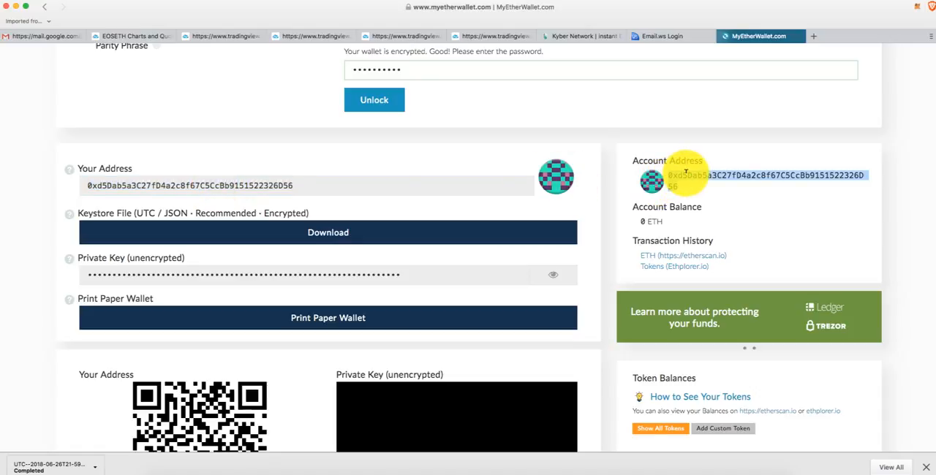
{"action": "scroll", "coordinate": [650, 201], "scroll_direction": "down", "scroll_amount": 1}
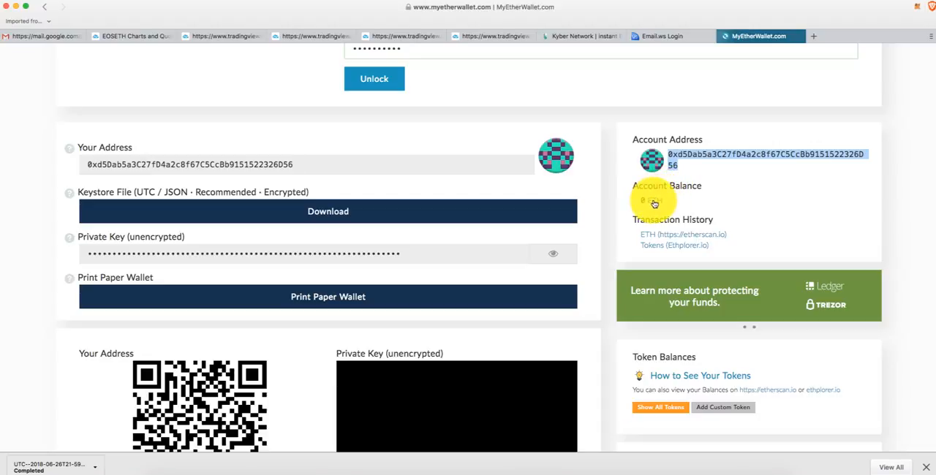
{"action": "double_click", "coordinate": [343, 163]}
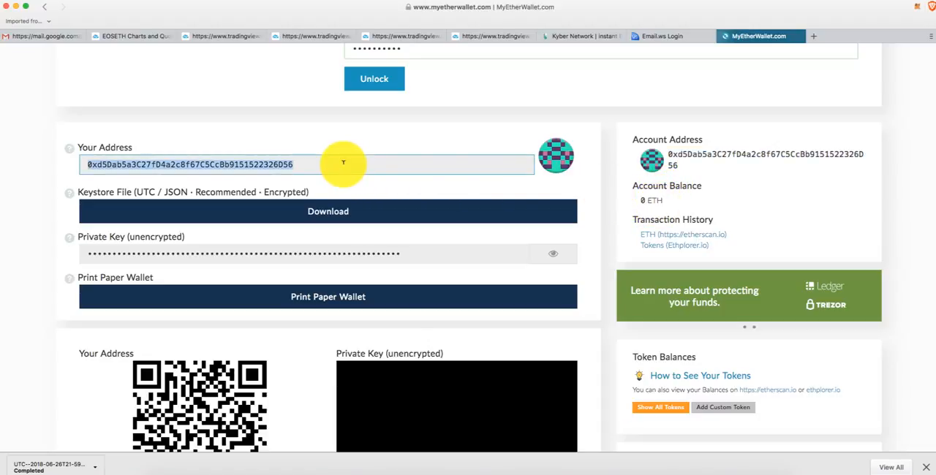
{"action": "left_click", "coordinate": [394, 166]}
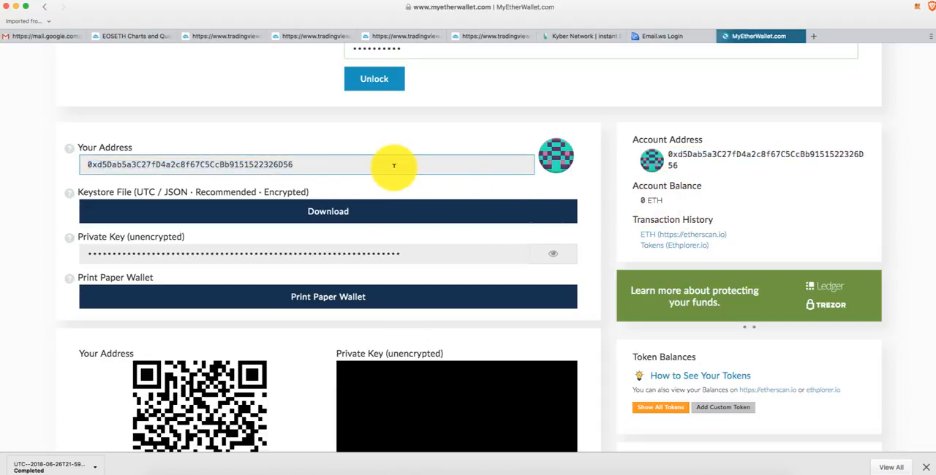
- Highlight the full address under Your Address and compare it with the Account Address entry
{"action": "double_click", "coordinate": [393, 165]}
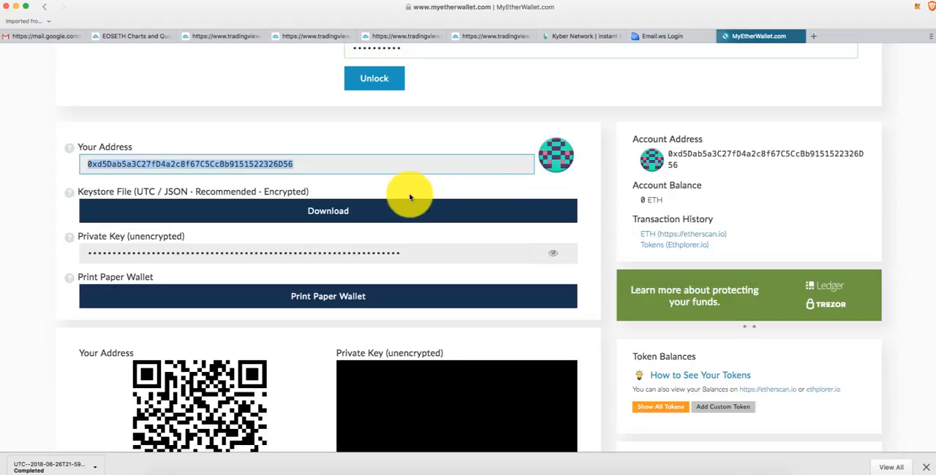
{"action": "left_click", "coordinate": [418, 161]}
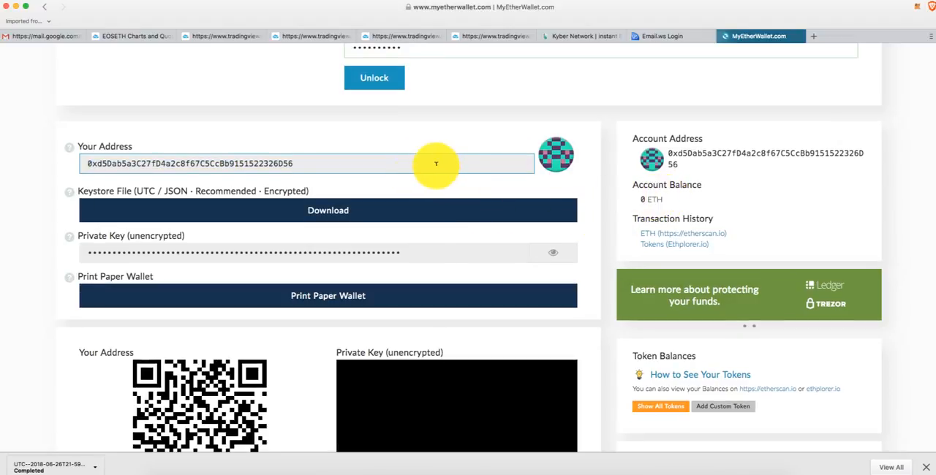
{"action": "double_click", "coordinate": [690, 155]}
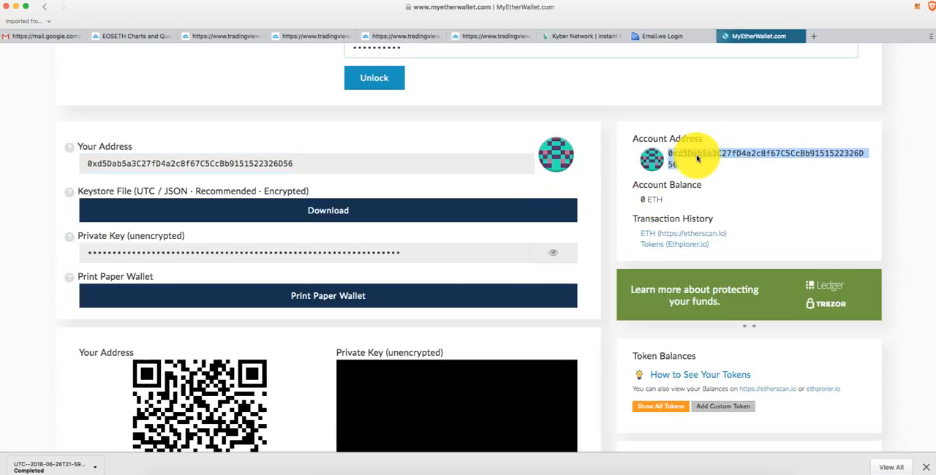
{"action": "double_click", "coordinate": [271, 162]}
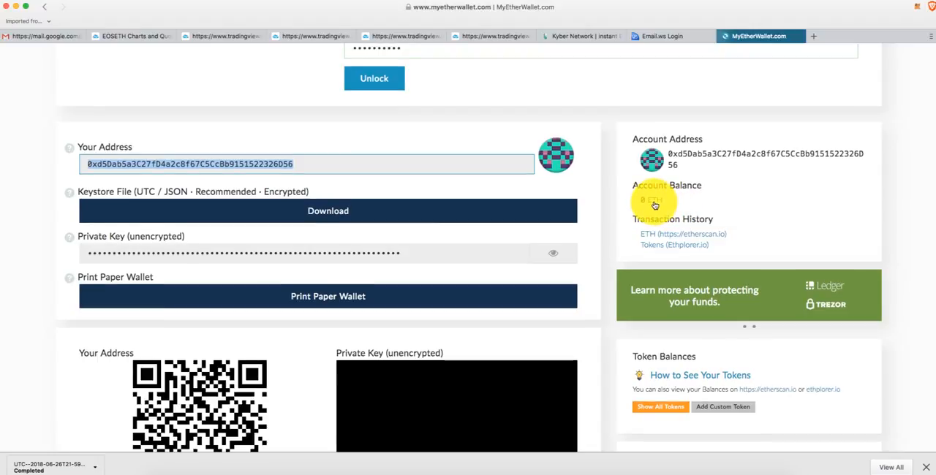
- Show all available tokens under Token Balances
{"action": "scroll", "coordinate": [655, 201], "scroll_direction": "down", "scroll_amount": 6}
{"action": "scroll", "coordinate": [684, 211], "scroll_direction": "up", "scroll_amount": 1}
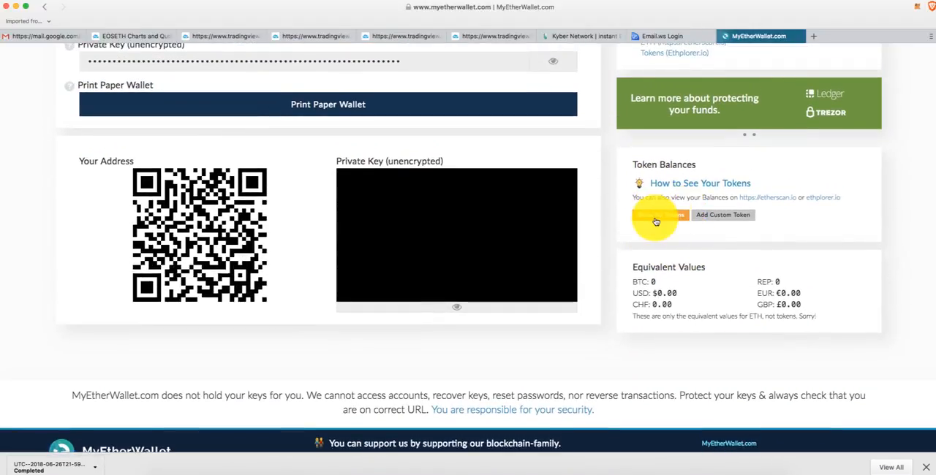
{"action": "left_click", "coordinate": [656, 218]}
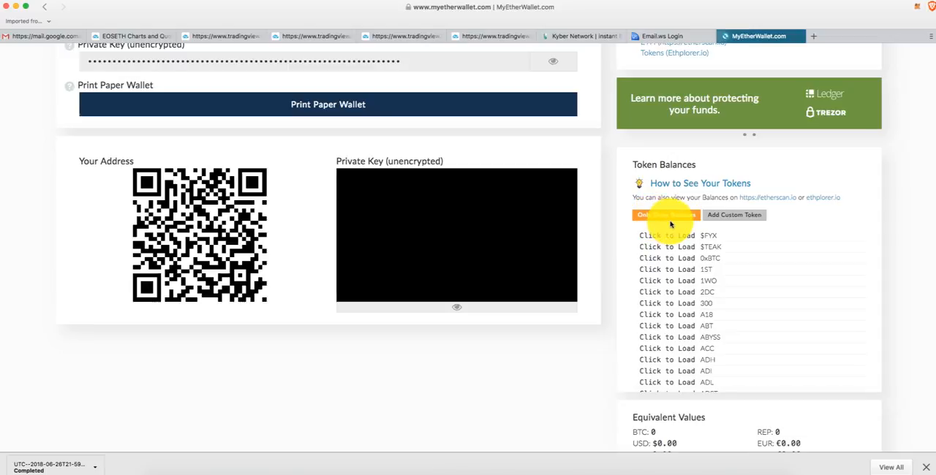
- Examine the supported tokens in the Token Balances list all the way down to its last entry
{"action": "scroll", "coordinate": [670, 225], "scroll_direction": "down", "scroll_amount": 3}
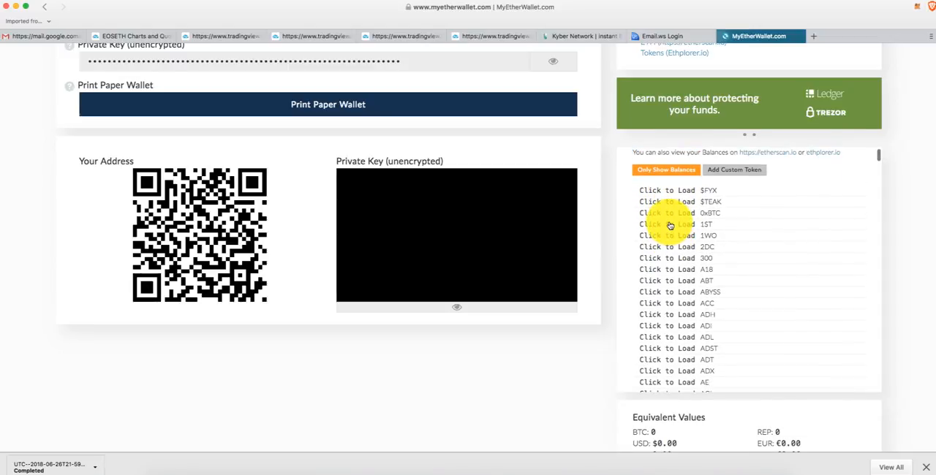
{"action": "scroll", "coordinate": [669, 225], "scroll_direction": "down", "scroll_amount": 10}
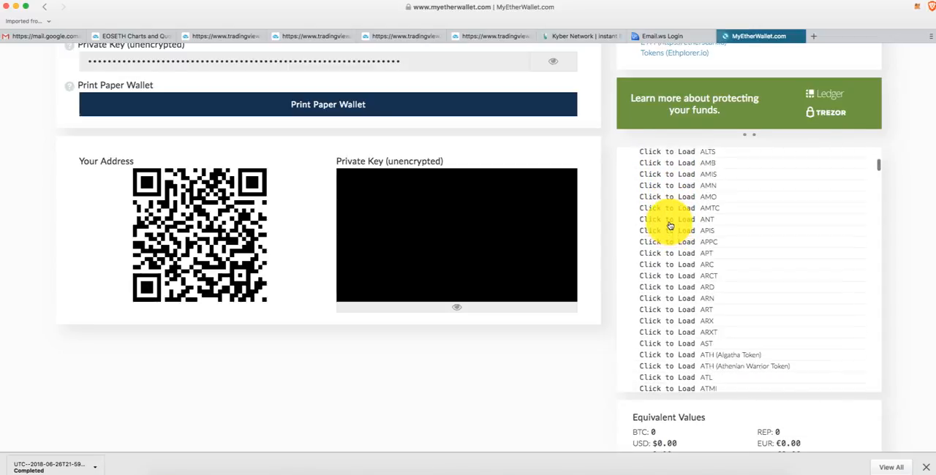
{"action": "scroll", "coordinate": [670, 226], "scroll_direction": "down", "scroll_amount": 8}
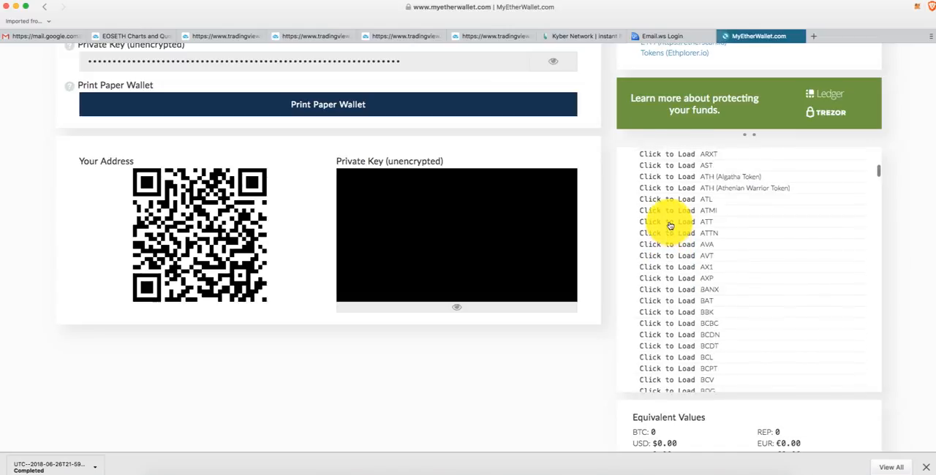
{"action": "scroll", "coordinate": [670, 225], "scroll_direction": "down", "scroll_amount": 10}
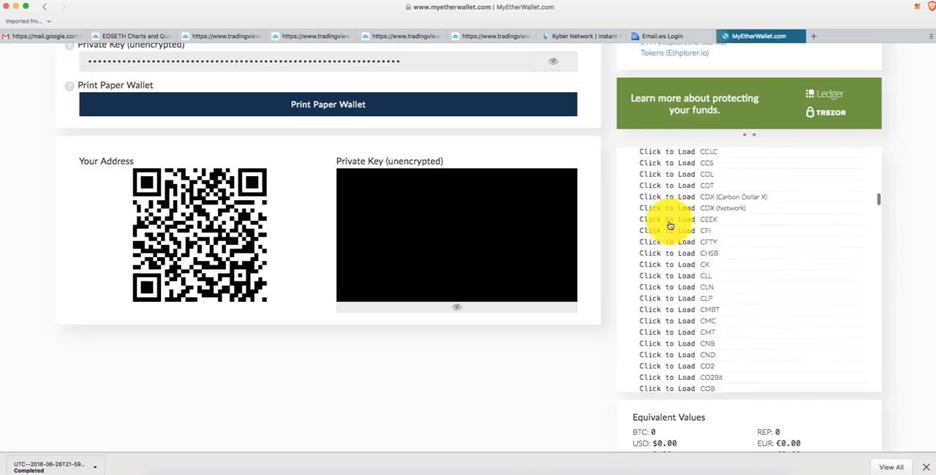
{"action": "scroll", "coordinate": [669, 225], "scroll_direction": "down", "scroll_amount": 10}
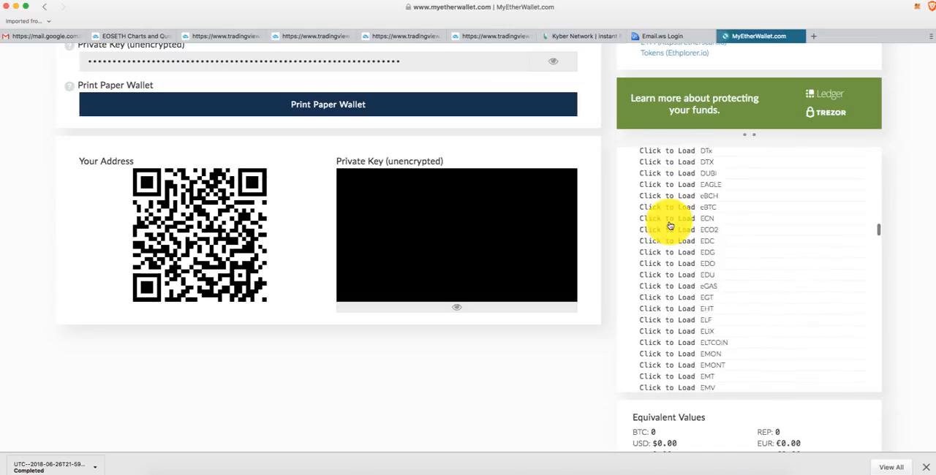
{"action": "scroll", "coordinate": [670, 226], "scroll_direction": "down", "scroll_amount": 10}
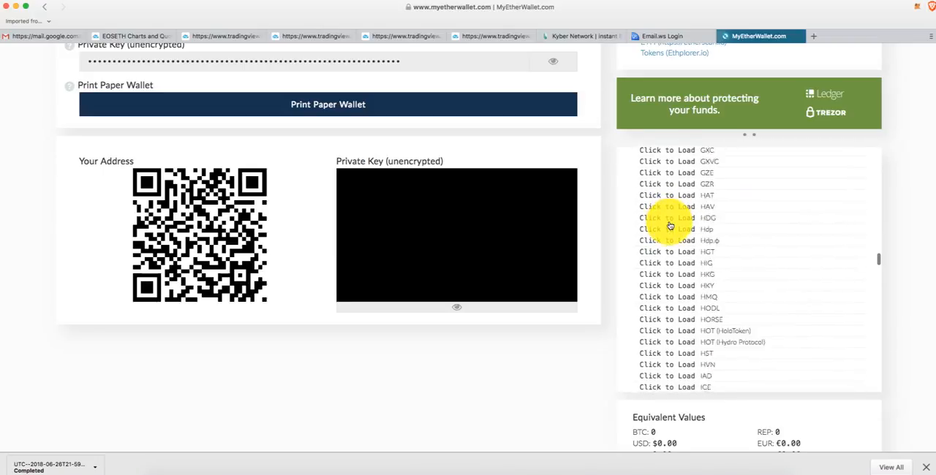
{"action": "scroll", "coordinate": [670, 225], "scroll_direction": "down", "scroll_amount": 6}
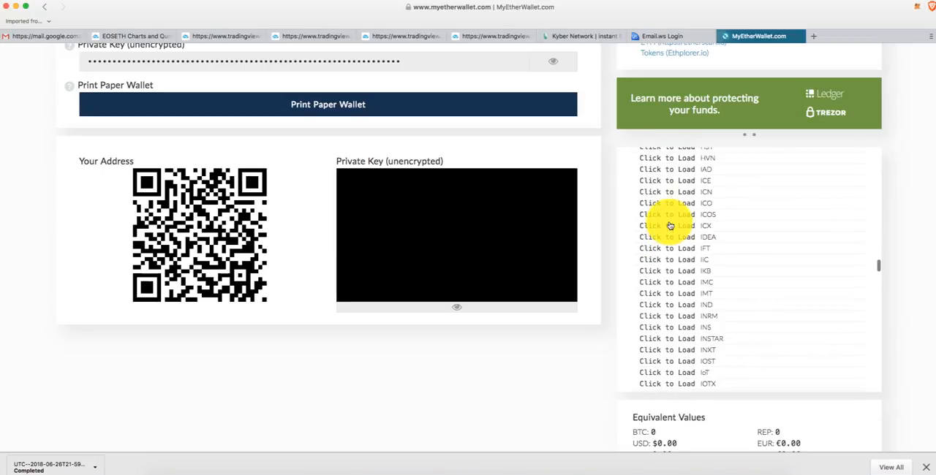
{"action": "scroll", "coordinate": [669, 225], "scroll_direction": "down", "scroll_amount": 5}
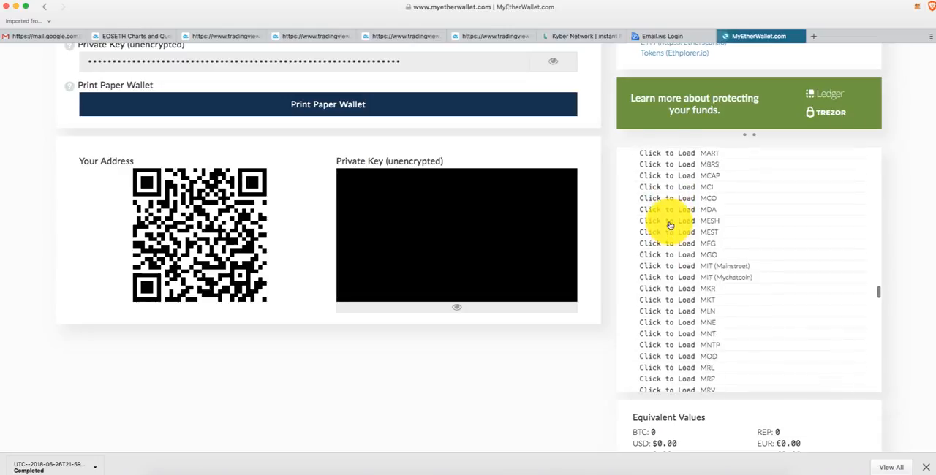
{"action": "scroll", "coordinate": [669, 226], "scroll_direction": "down", "scroll_amount": 2}
{"action": "scroll", "coordinate": [670, 225], "scroll_direction": "down", "scroll_amount": 15}
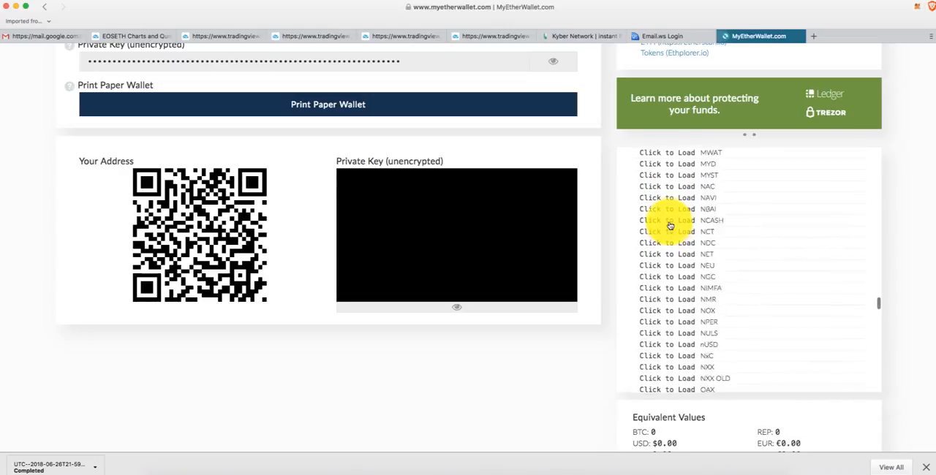
{"action": "scroll", "coordinate": [670, 225], "scroll_direction": "down", "scroll_amount": 20}
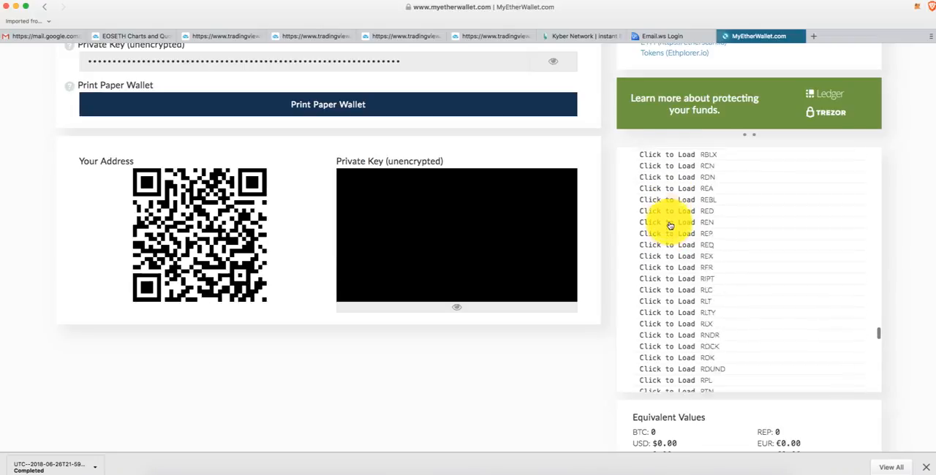
{"action": "scroll", "coordinate": [670, 225], "scroll_direction": "down", "scroll_amount": 15}
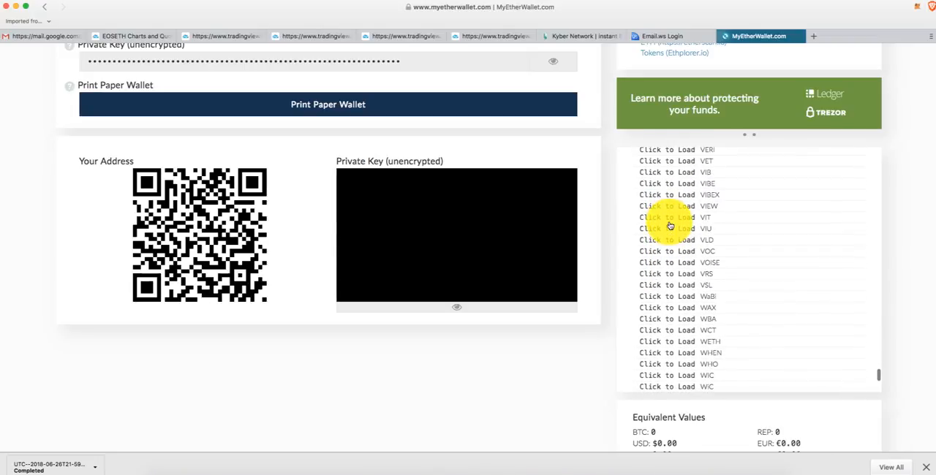
{"action": "scroll", "coordinate": [670, 225], "scroll_direction": "up", "scroll_amount": 2}
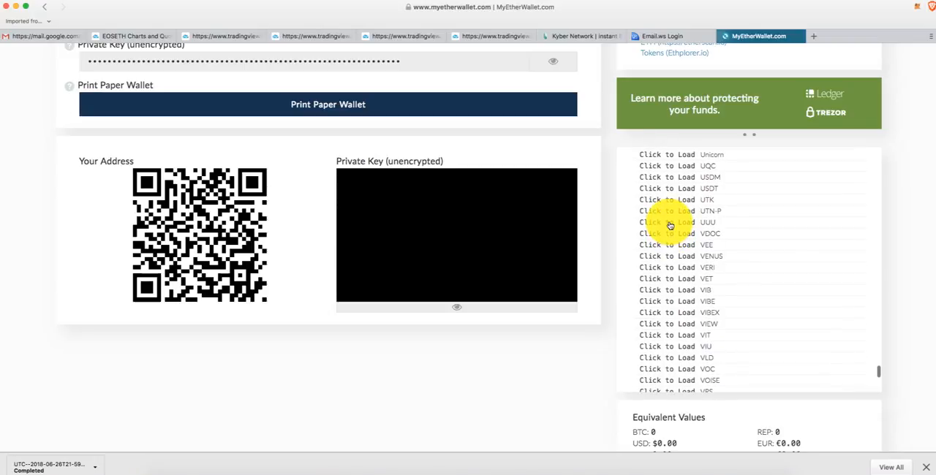
{"action": "scroll", "coordinate": [678, 265], "scroll_direction": "down", "scroll_amount": 1}
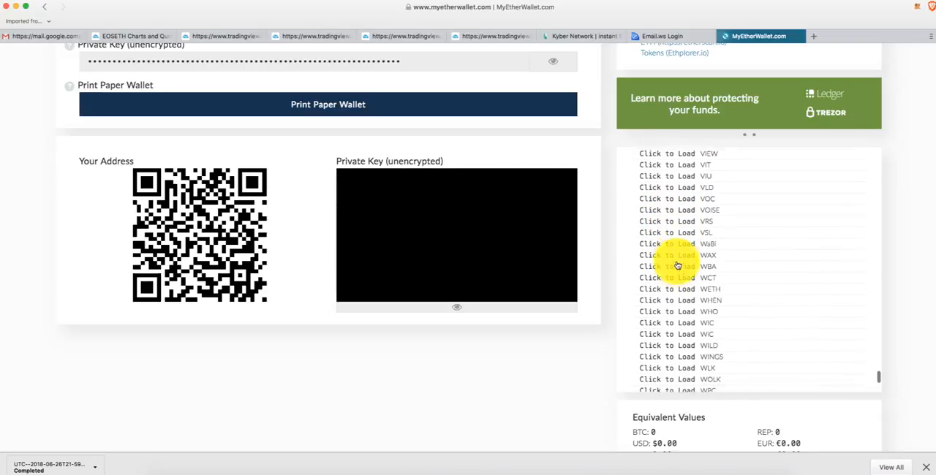
{"action": "scroll", "coordinate": [678, 264], "scroll_direction": "down", "scroll_amount": 5}
- Look back through the token list towards its beginning, checking the tokens starting with A and B
{"action": "scroll", "coordinate": [677, 265], "scroll_direction": "up", "scroll_amount": 3}
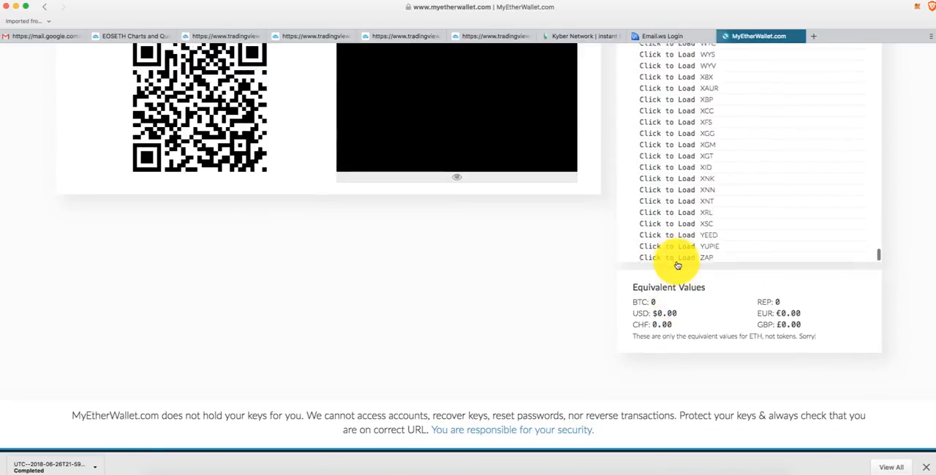
{"action": "scroll", "coordinate": [677, 263], "scroll_direction": "up", "scroll_amount": 10}
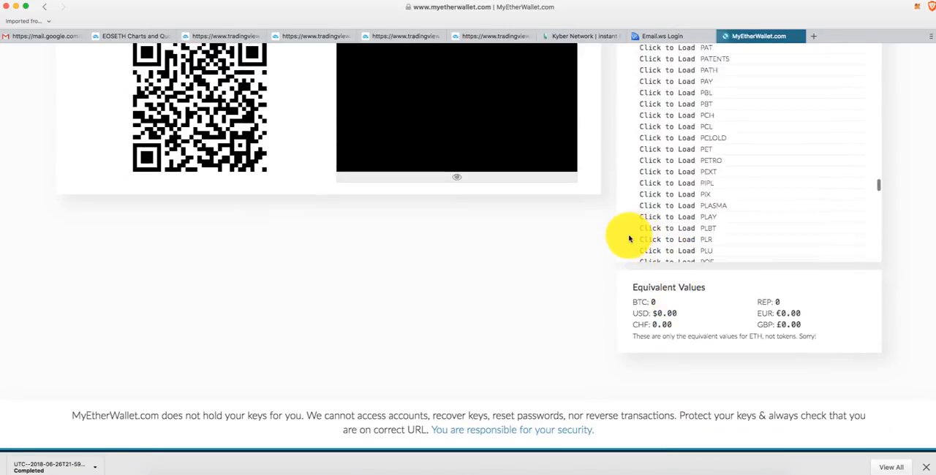
{"action": "scroll", "coordinate": [609, 245], "scroll_direction": "up", "scroll_amount": 8}
{"action": "scroll", "coordinate": [648, 330], "scroll_direction": "up", "scroll_amount": 6}
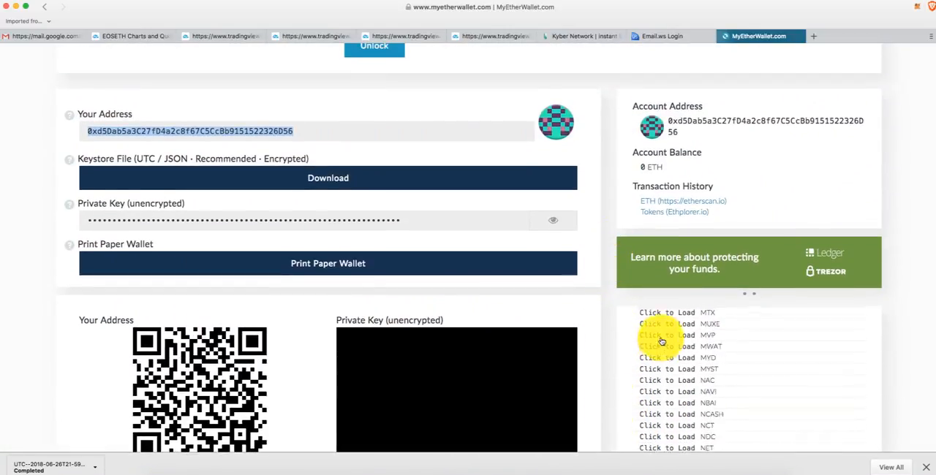
{"action": "scroll", "coordinate": [661, 340], "scroll_direction": "up", "scroll_amount": 15}
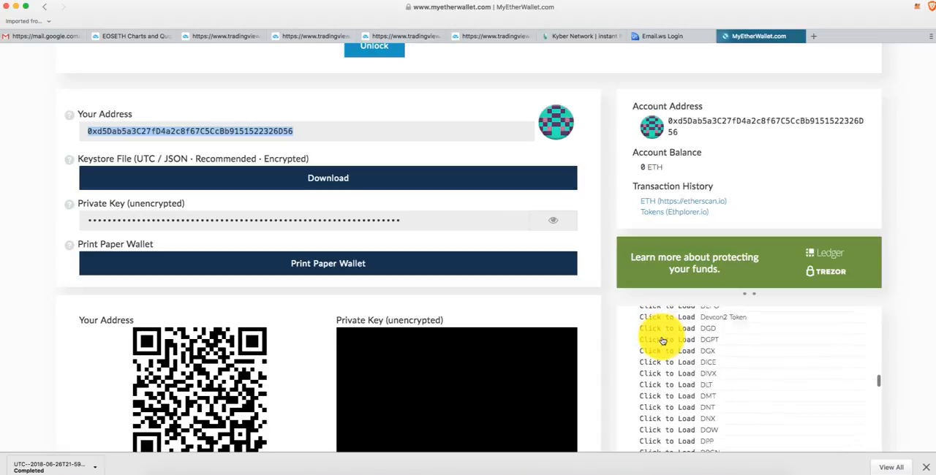
{"action": "scroll", "coordinate": [663, 342], "scroll_direction": "up", "scroll_amount": 10}
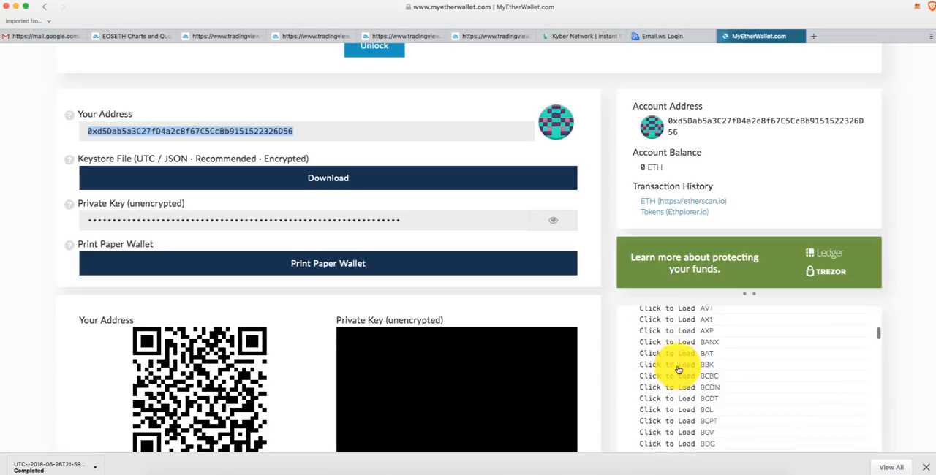
{"action": "scroll", "coordinate": [678, 371], "scroll_direction": "up", "scroll_amount": 2}
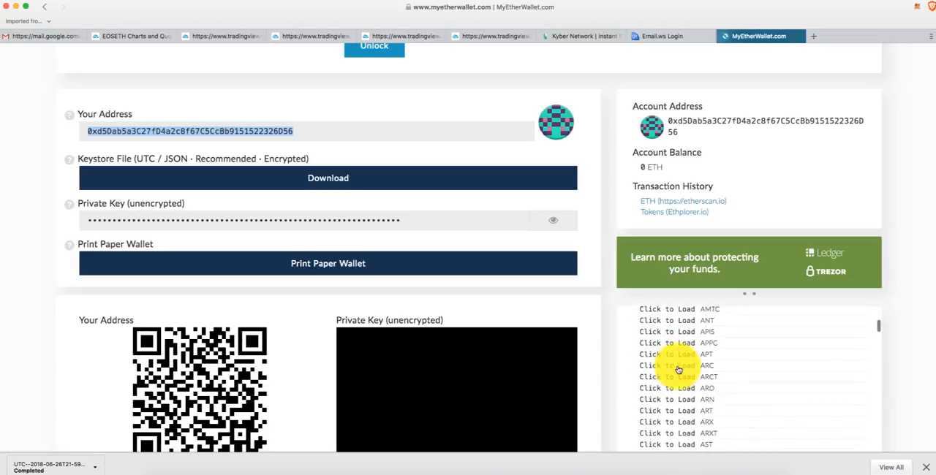
{"action": "scroll", "coordinate": [679, 371], "scroll_direction": "down", "scroll_amount": 5}
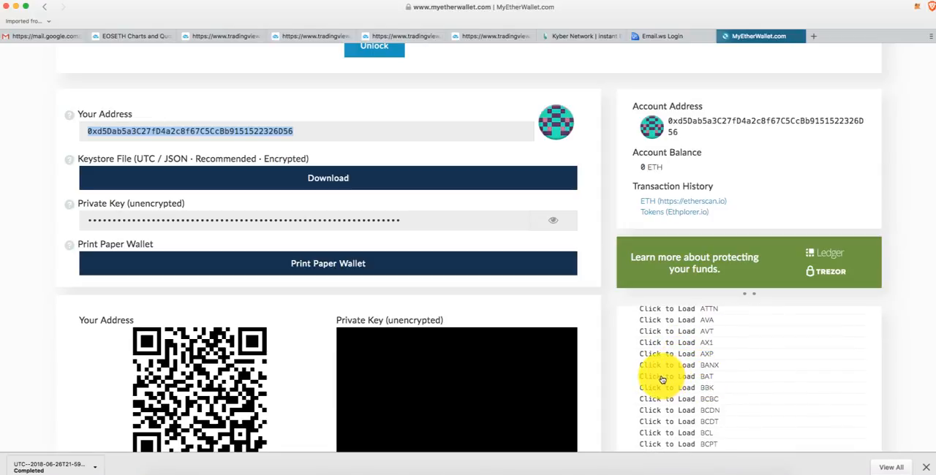
{"action": "scroll", "coordinate": [680, 362], "scroll_direction": "up", "scroll_amount": 10}
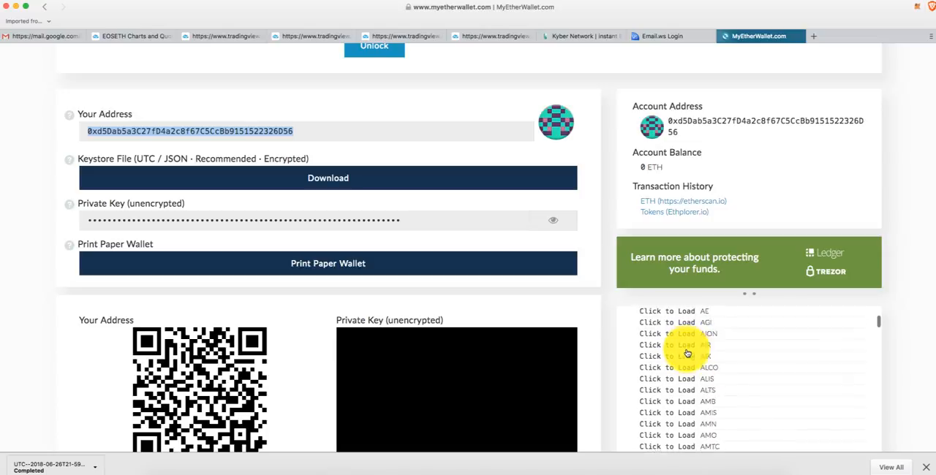
{"action": "scroll", "coordinate": [888, 345], "scroll_direction": "down", "scroll_amount": 5}
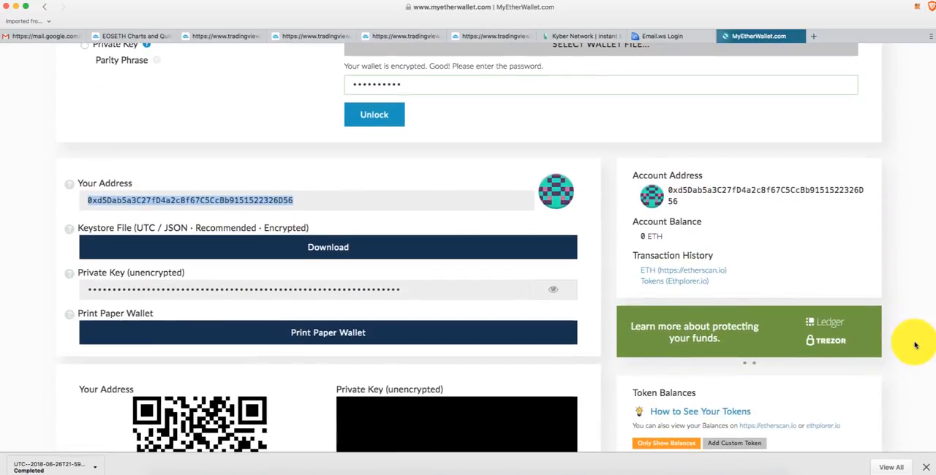
- Return to the wallet details beneath the unlock form and select the full address under Your Address
{"action": "scroll", "coordinate": [777, 178], "scroll_direction": "up", "scroll_amount": 5}
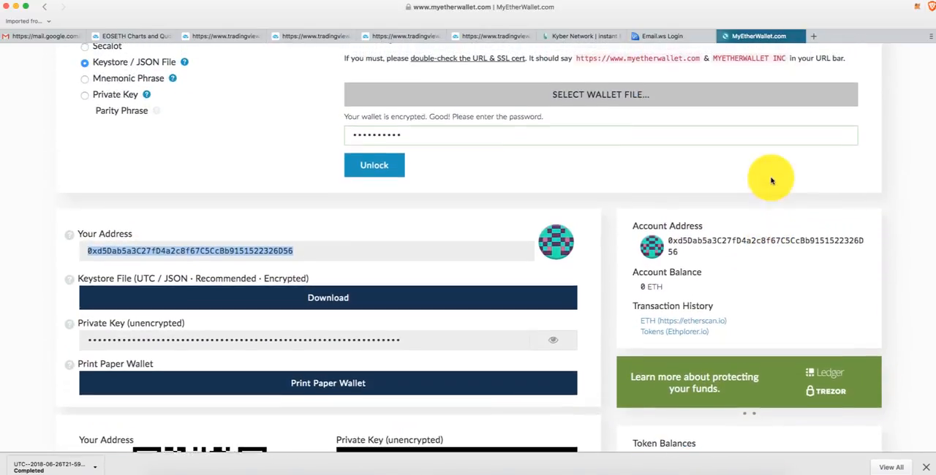
{"action": "scroll", "coordinate": [860, 195], "scroll_direction": "down", "scroll_amount": 3}
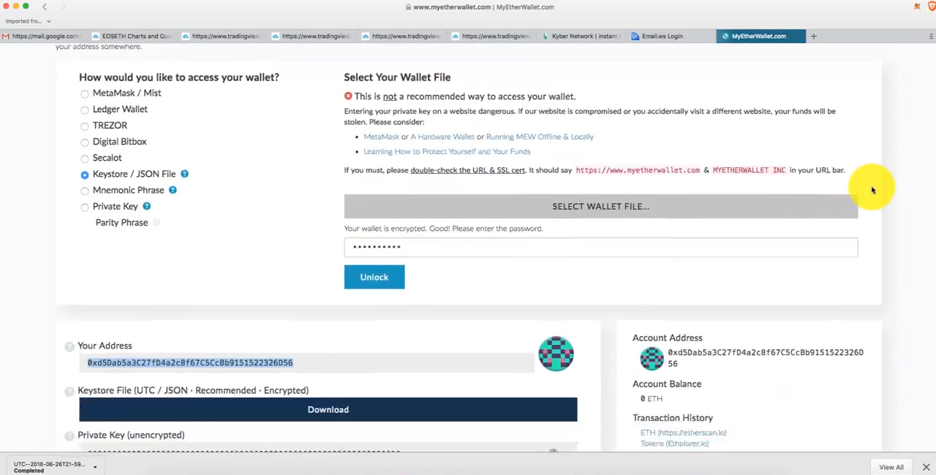
{"action": "left_click", "coordinate": [225, 290]}
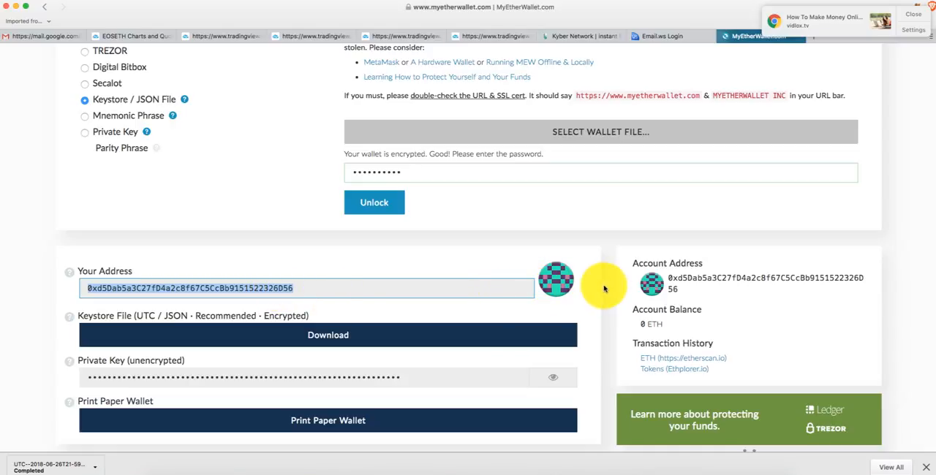
{"action": "double_click", "coordinate": [418, 285]}
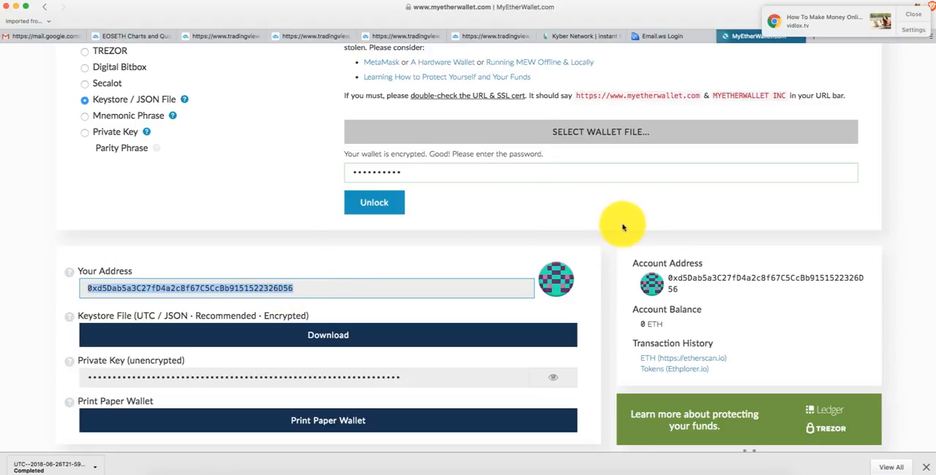
- Review the wallet details and the expanded Token Balances list, returning to the Keystore / JSON File unlock form
{"action": "scroll", "coordinate": [589, 294], "scroll_direction": "down", "scroll_amount": 5}
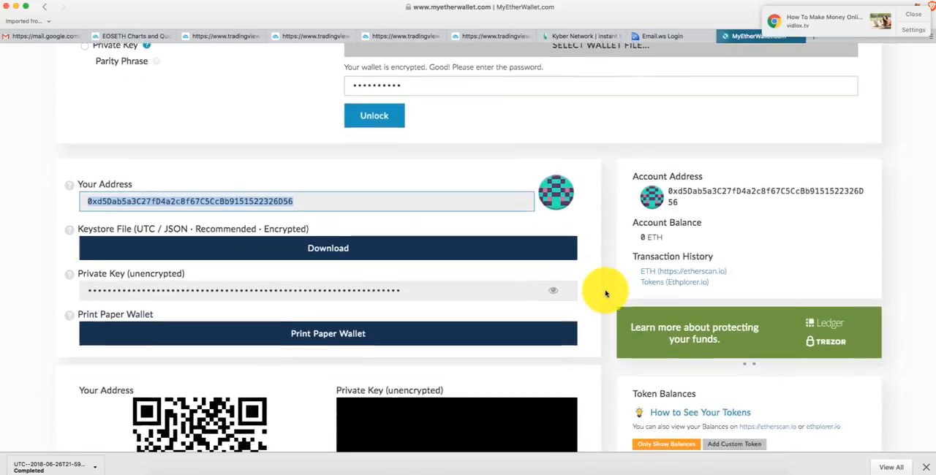
{"action": "scroll", "coordinate": [606, 294], "scroll_direction": "down", "scroll_amount": 1}
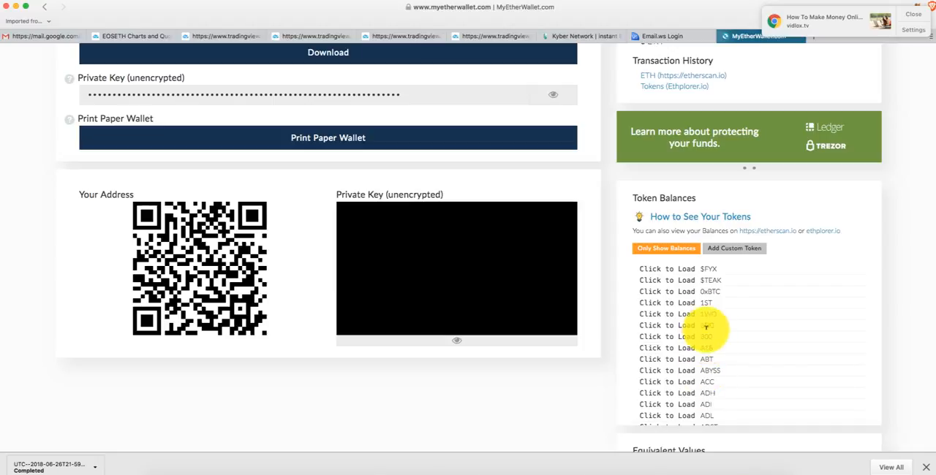
{"action": "scroll", "coordinate": [620, 297], "scroll_direction": "up", "scroll_amount": 3}
{"action": "scroll", "coordinate": [620, 297], "scroll_direction": "up", "scroll_amount": 8}
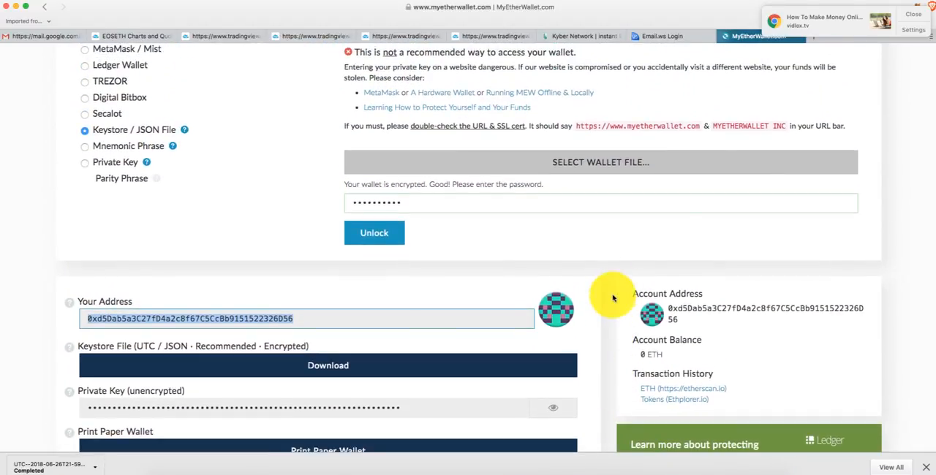
{"action": "left_click", "coordinate": [902, 16]}
{"action": "left_click", "coordinate": [689, 3]}
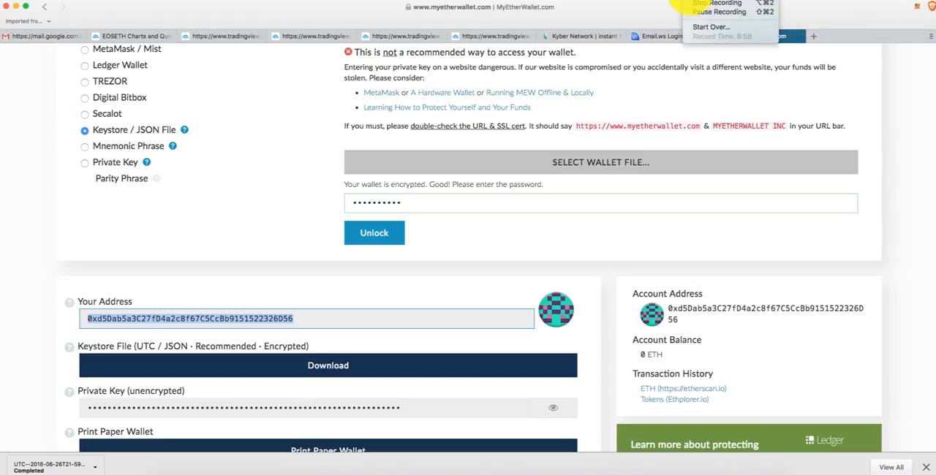